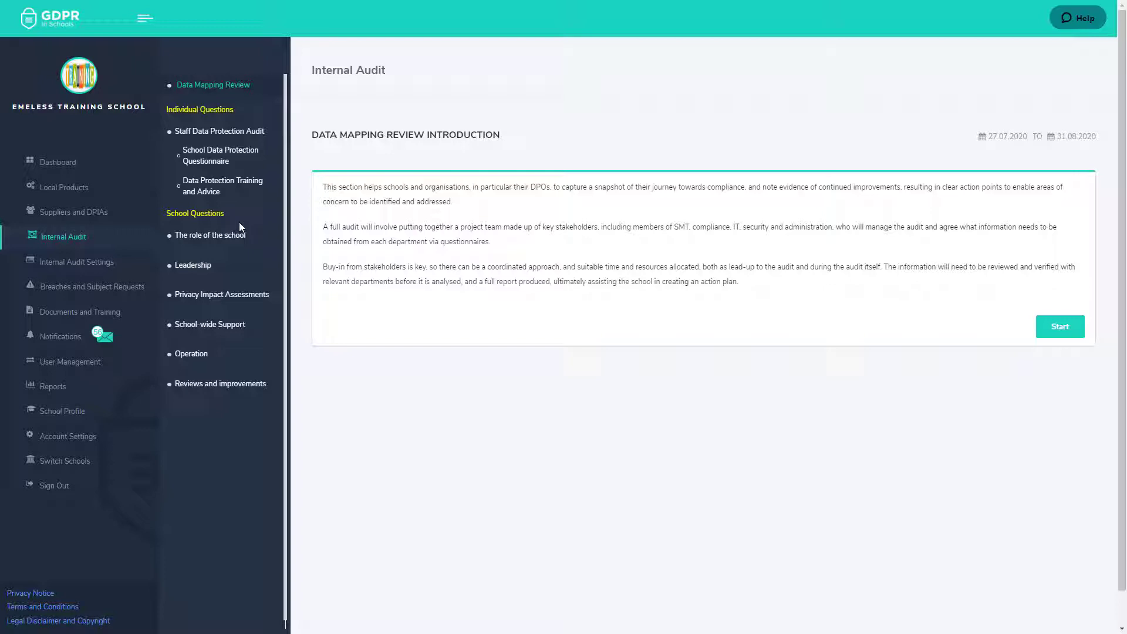
Step: From the internal audit settings, start a School Personal Questions audit described as "Staff - New Intake Sept 2020"
{"action": "left_click", "coordinate": [93, 265]}
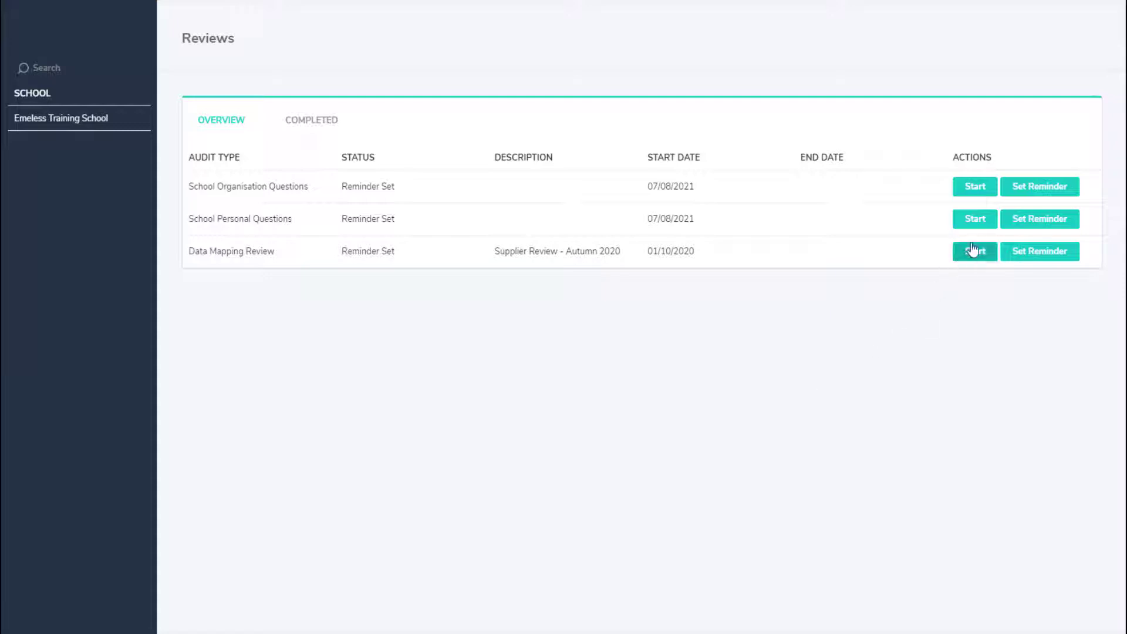
{"action": "left_click", "coordinate": [977, 221]}
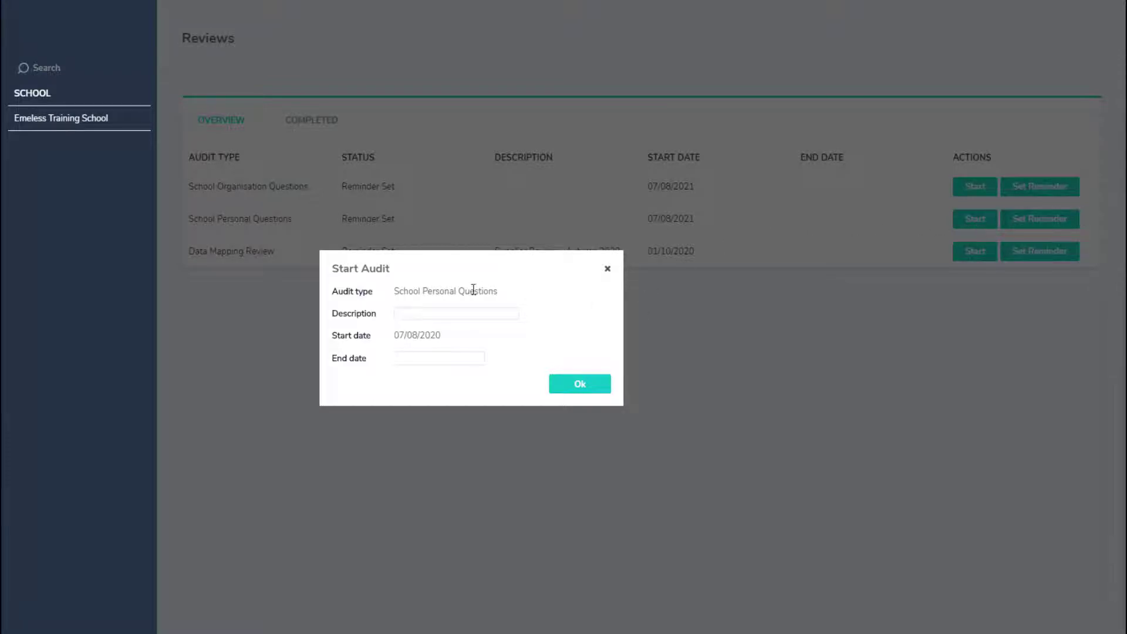
{"action": "left_click", "coordinate": [446, 314]}
{"action": "type", "text": "Staff - New IO"}
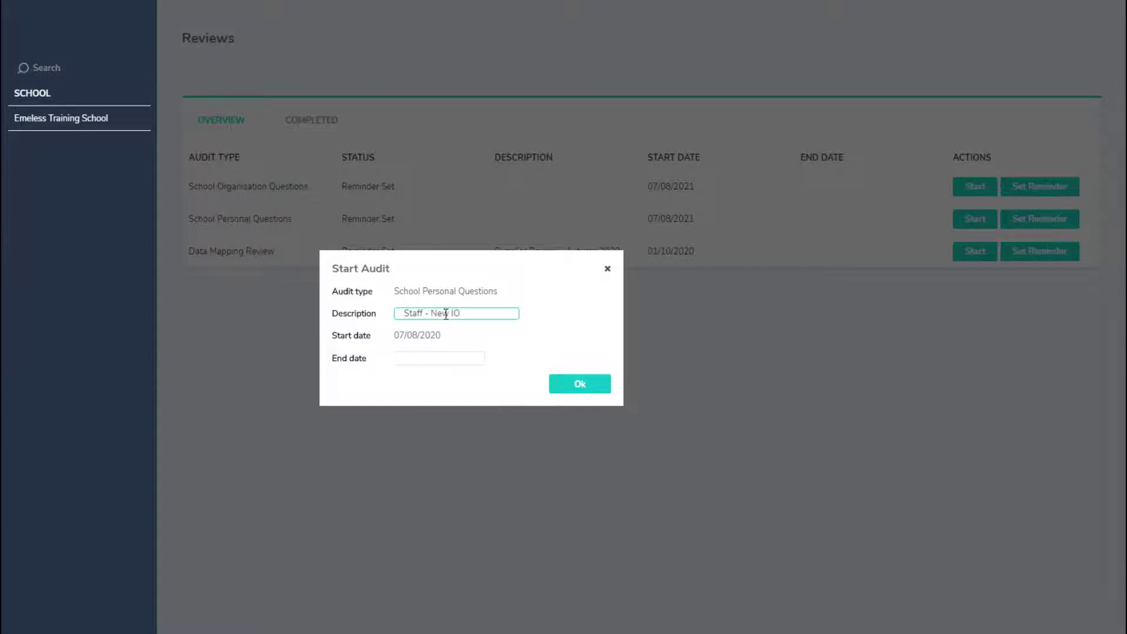
{"action": "key", "text": "BackSpace"}
{"action": "type", "text": "ntake Sept 2020"}
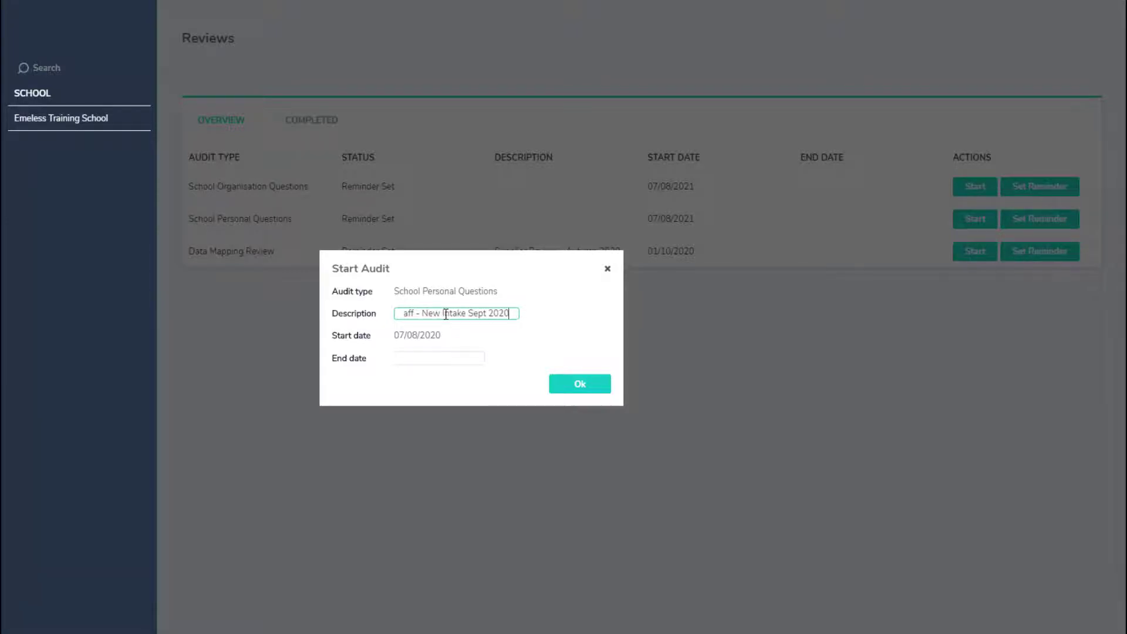
Step: Set the new audit's end date to 31 October 2020 and open the Internal Audit section
{"action": "left_click", "coordinate": [410, 358]}
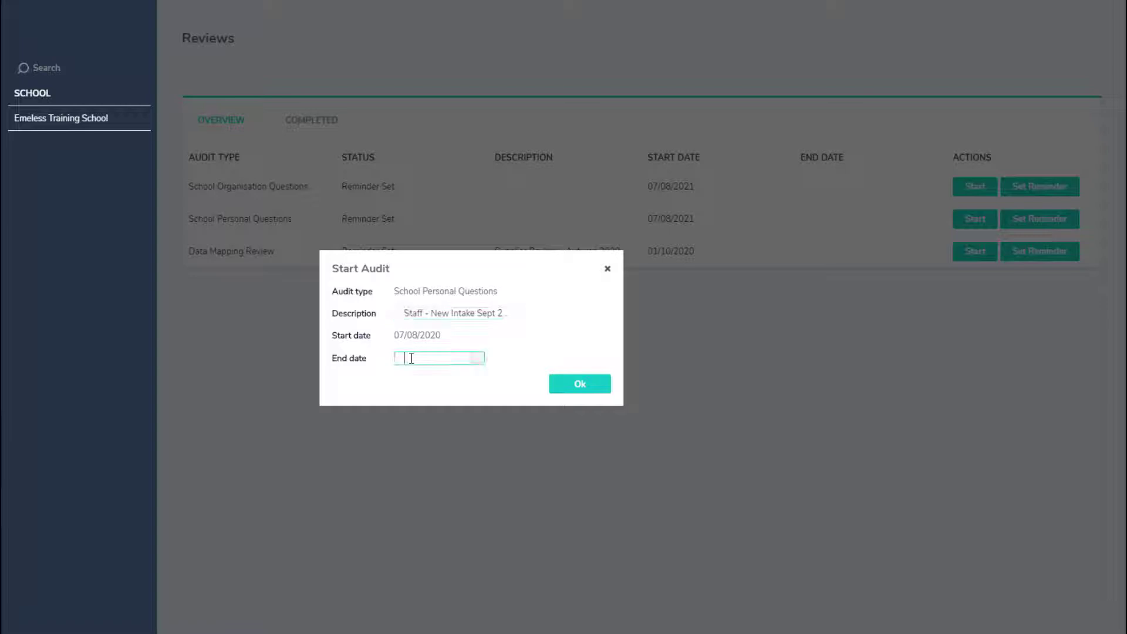
{"action": "left_click", "coordinate": [475, 359]}
{"action": "left_click", "coordinate": [538, 384]}
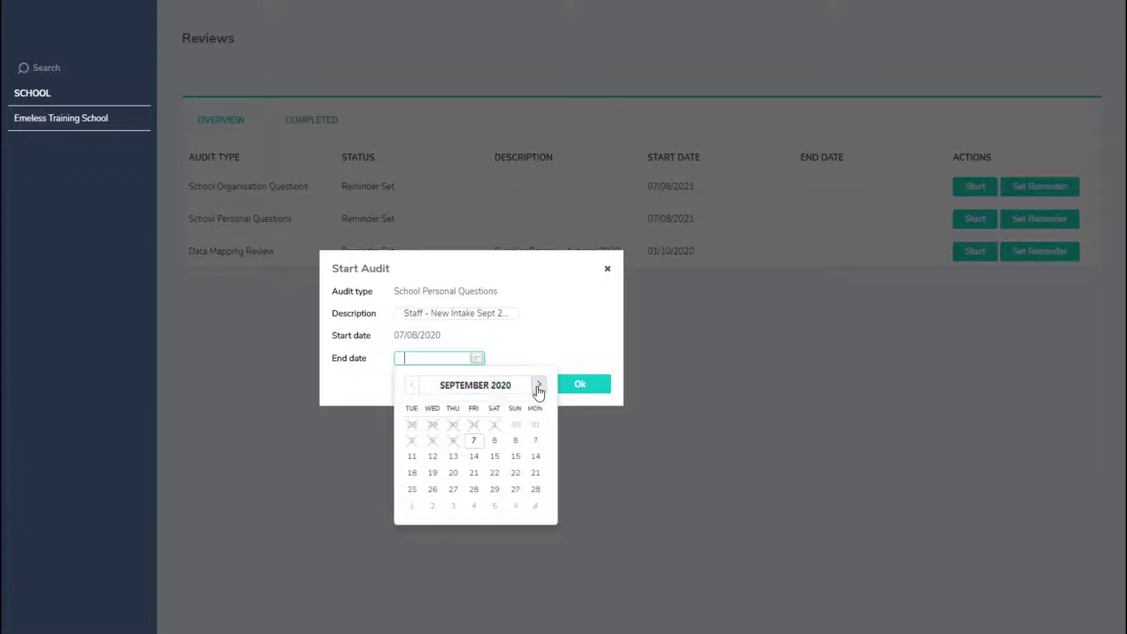
{"action": "left_click", "coordinate": [538, 384]}
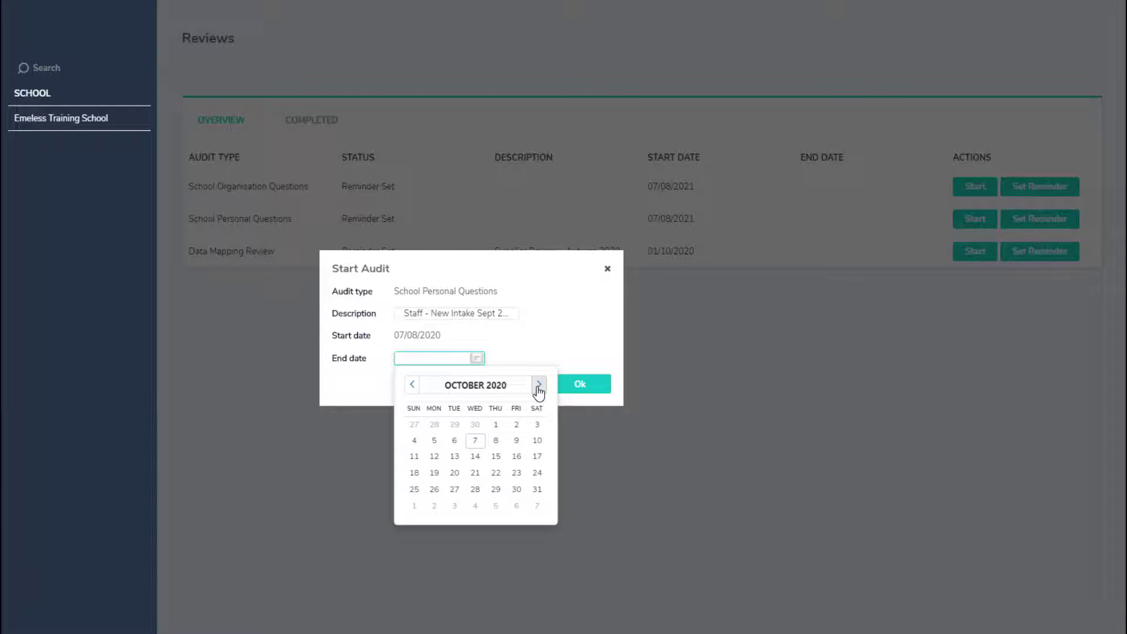
{"action": "left_click", "coordinate": [536, 489]}
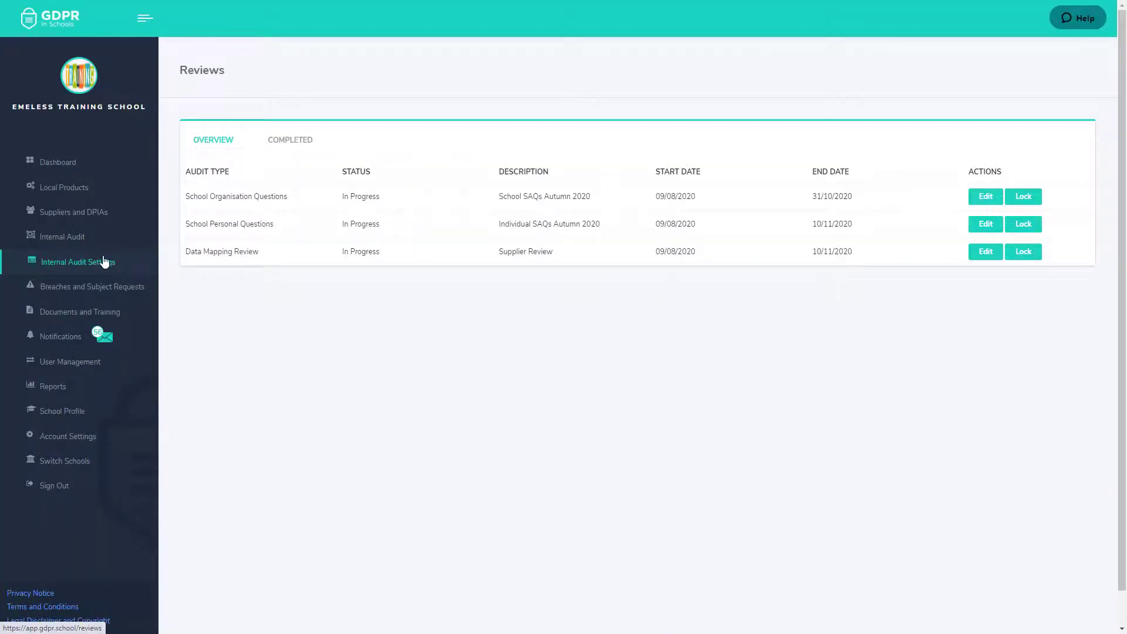
{"action": "left_click", "coordinate": [81, 242]}
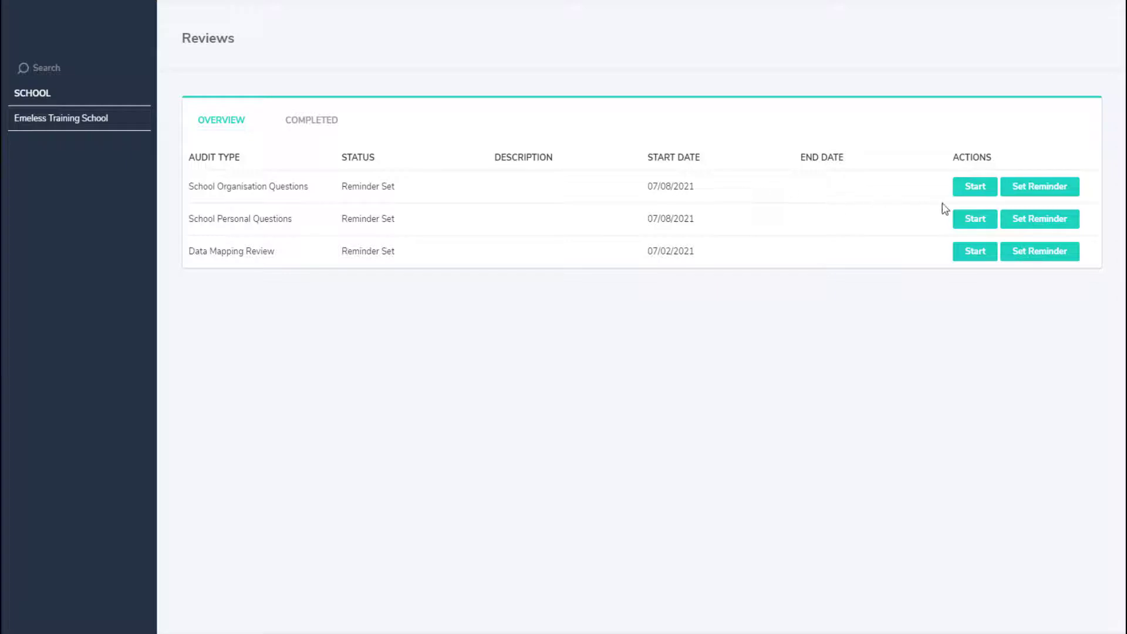
Step: Begin a reminder for the Data Mapping Review with the description "Supplier Review - Autumn 2020"
{"action": "left_click", "coordinate": [1014, 249]}
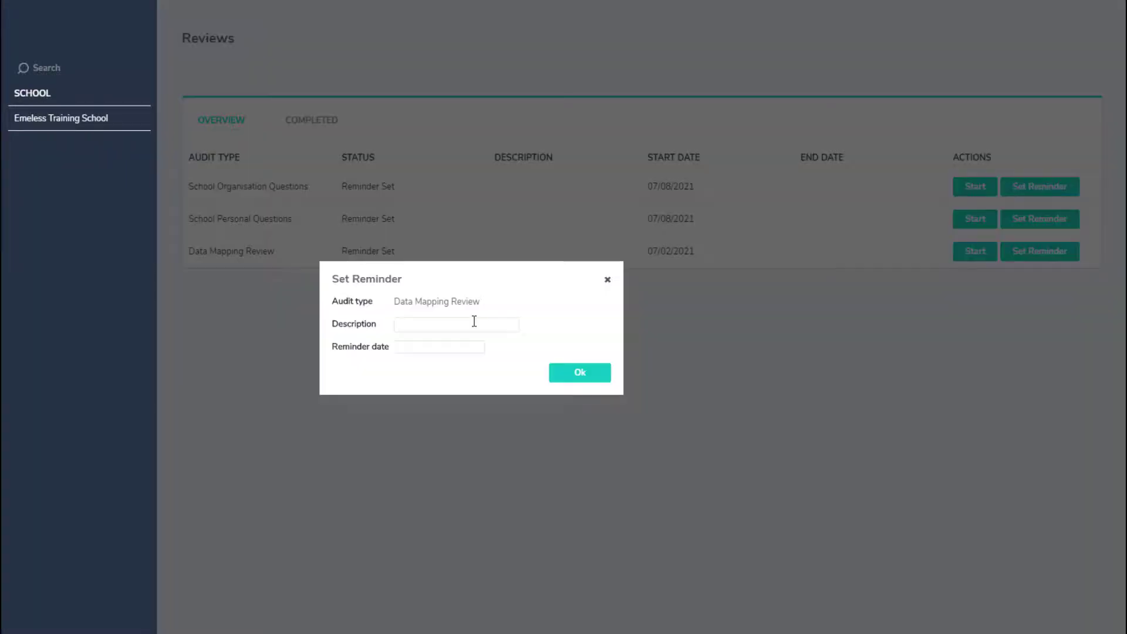
{"action": "left_click", "coordinate": [474, 321]}
{"action": "type", "text": "Supplier Review"}
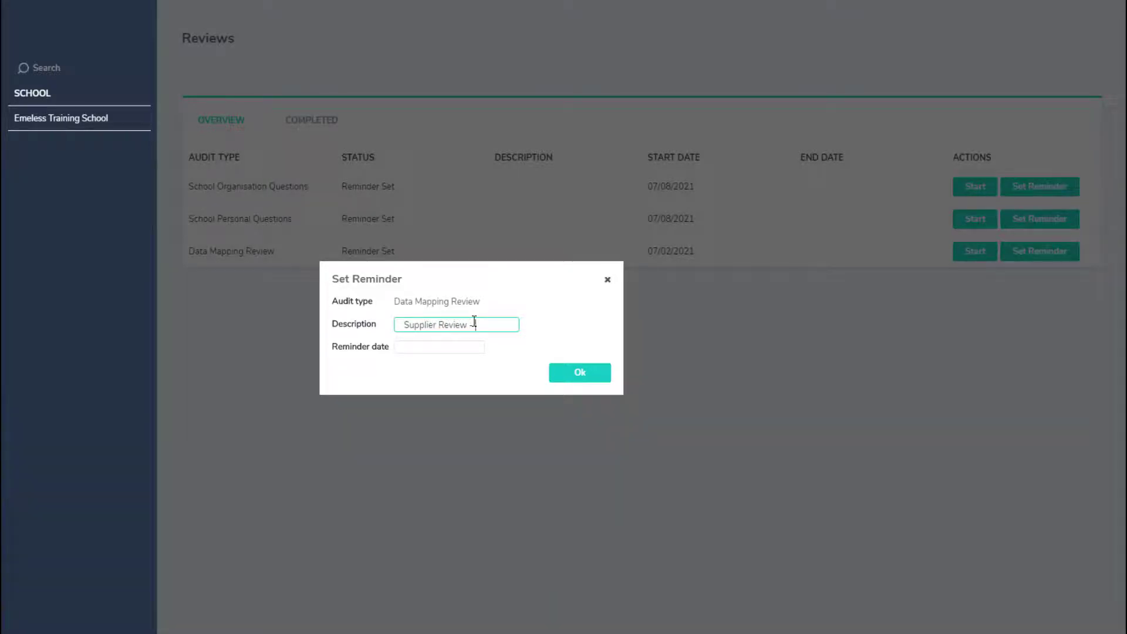
{"action": "type", "text": " - Autumn 2020"}
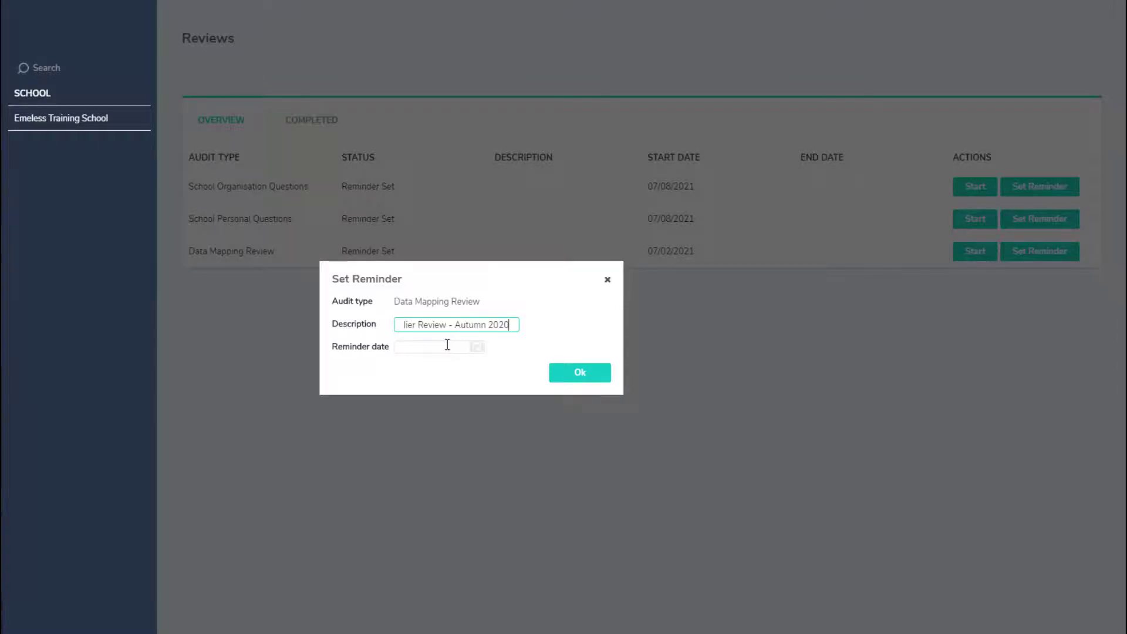
Step: Set the reminder date to 01/10/2020 and save the Data Mapping Review reminder
{"action": "left_click", "coordinate": [476, 350]}
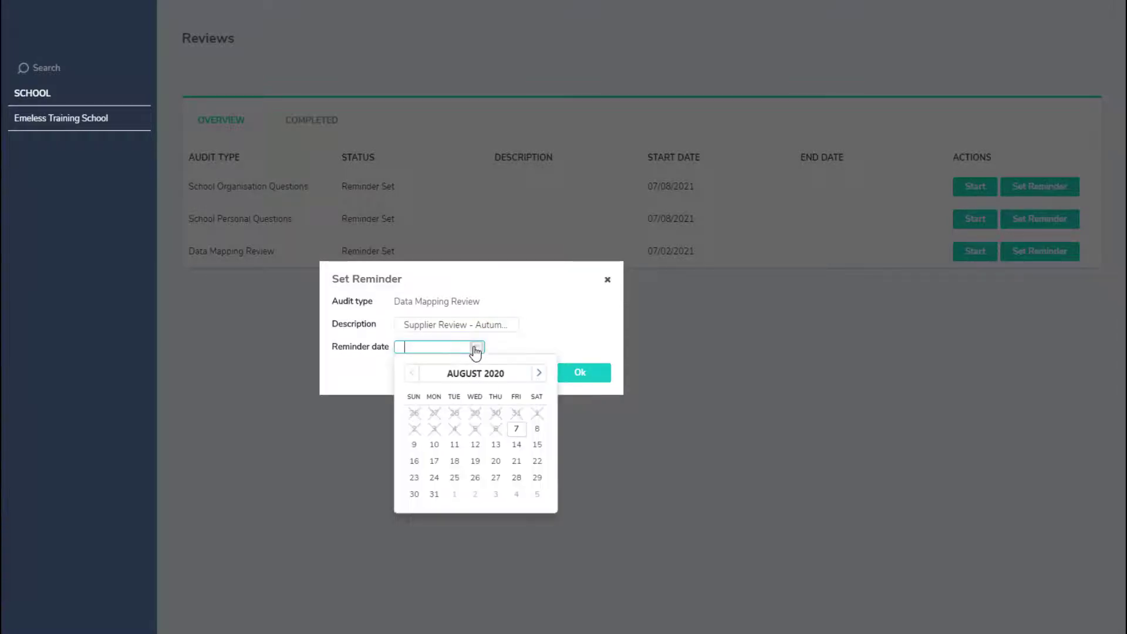
{"action": "left_click", "coordinate": [538, 374]}
{"action": "left_click", "coordinate": [537, 374]}
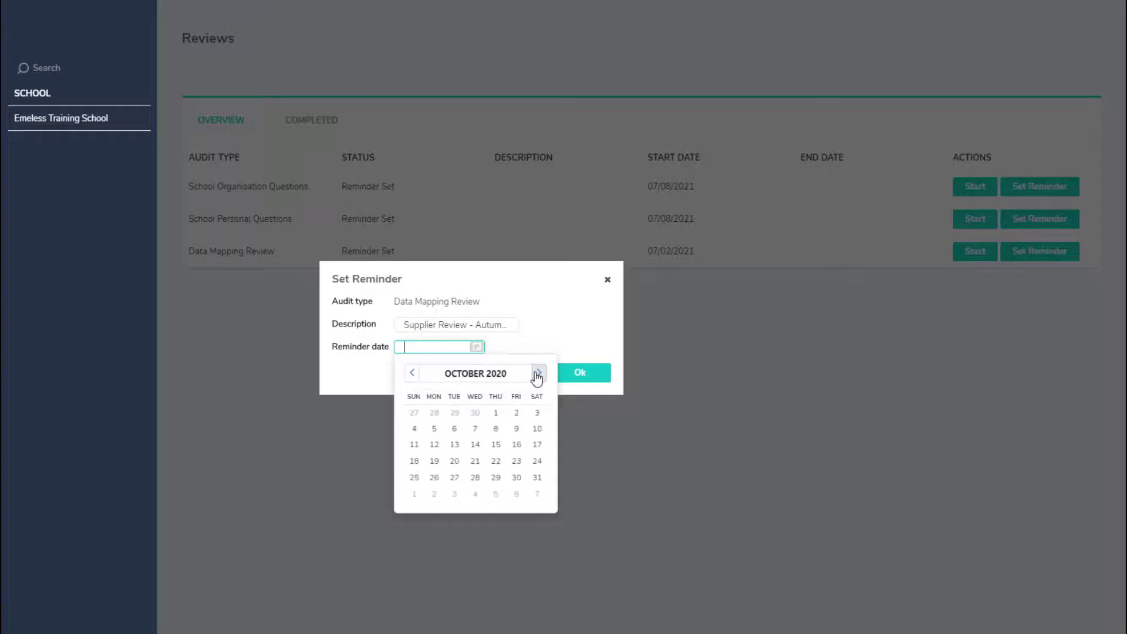
{"action": "left_click", "coordinate": [498, 413]}
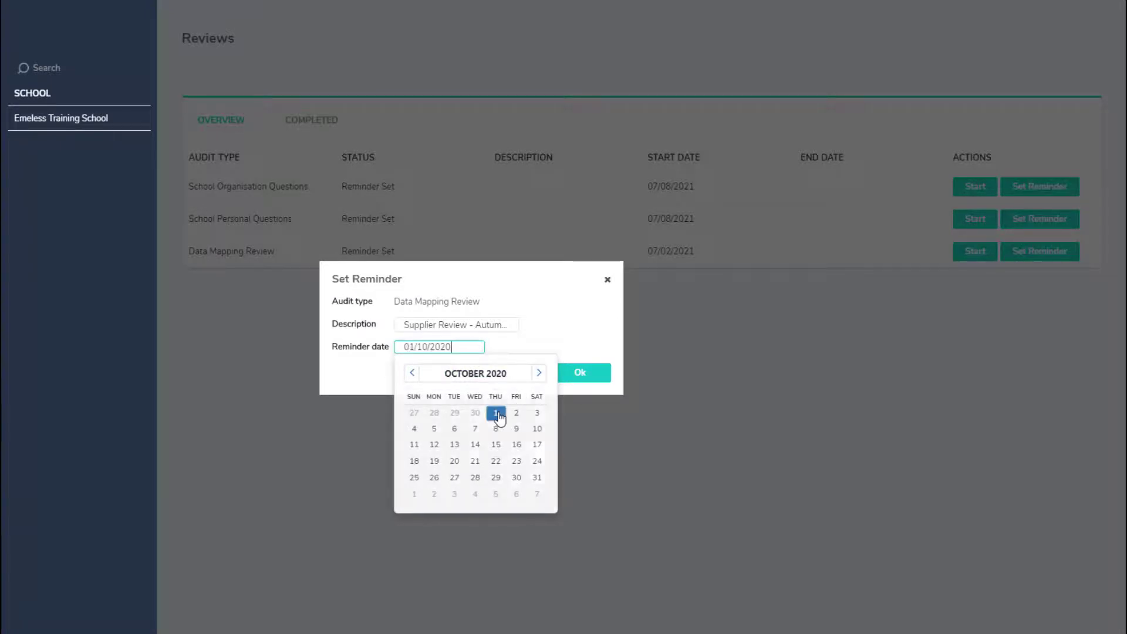
{"action": "left_click", "coordinate": [580, 373]}
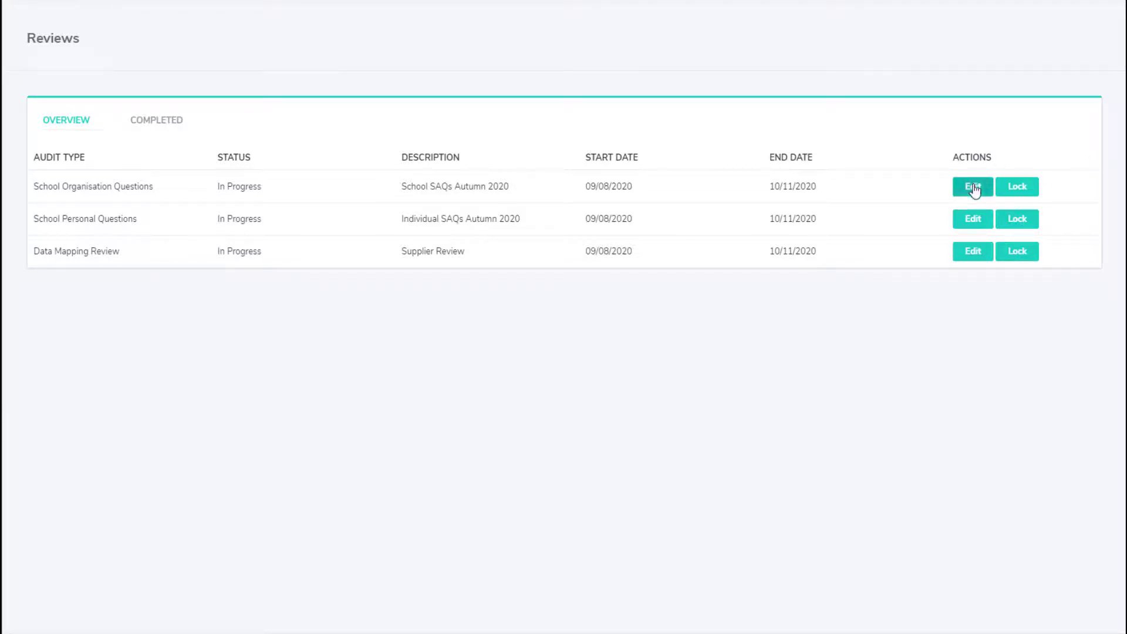
Step: Edit the School Organisation Questions audit and set its end date to 09/11/2020
{"action": "left_click", "coordinate": [973, 188]}
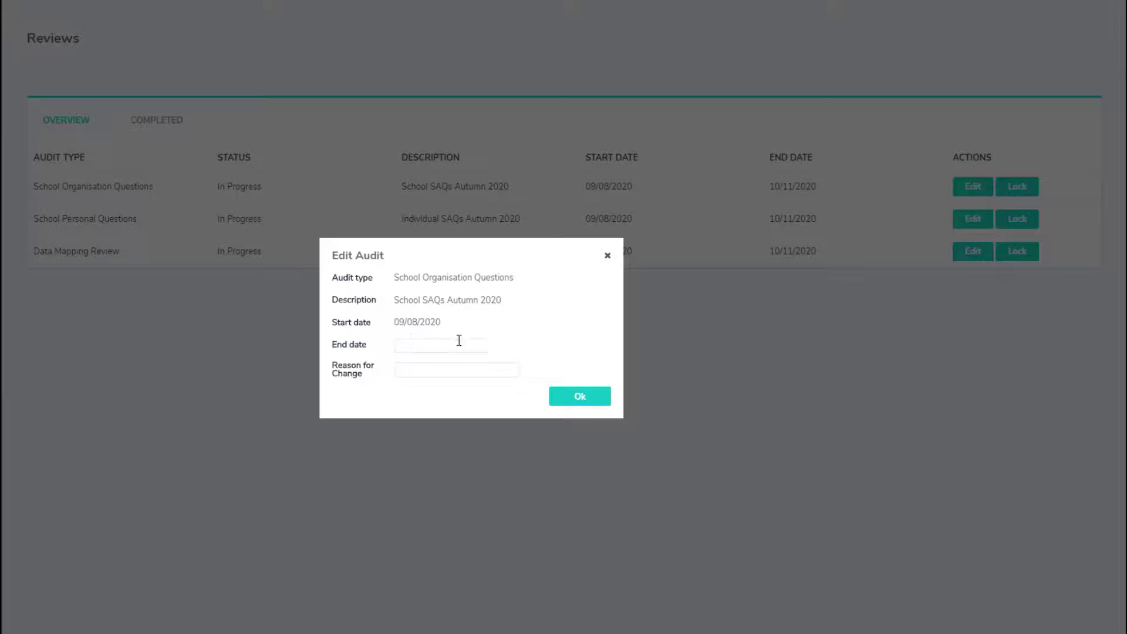
{"action": "left_click", "coordinate": [476, 349]}
{"action": "left_click", "coordinate": [477, 349]}
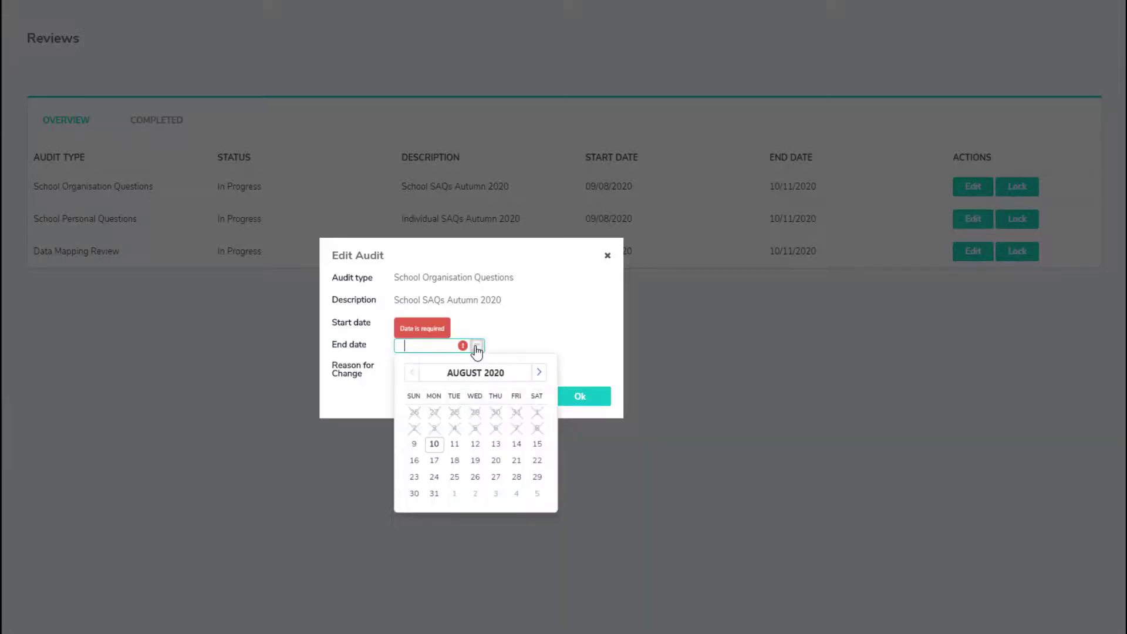
{"action": "left_click", "coordinate": [538, 373]}
{"action": "left_click", "coordinate": [538, 373]}
{"action": "left_click", "coordinate": [538, 374]}
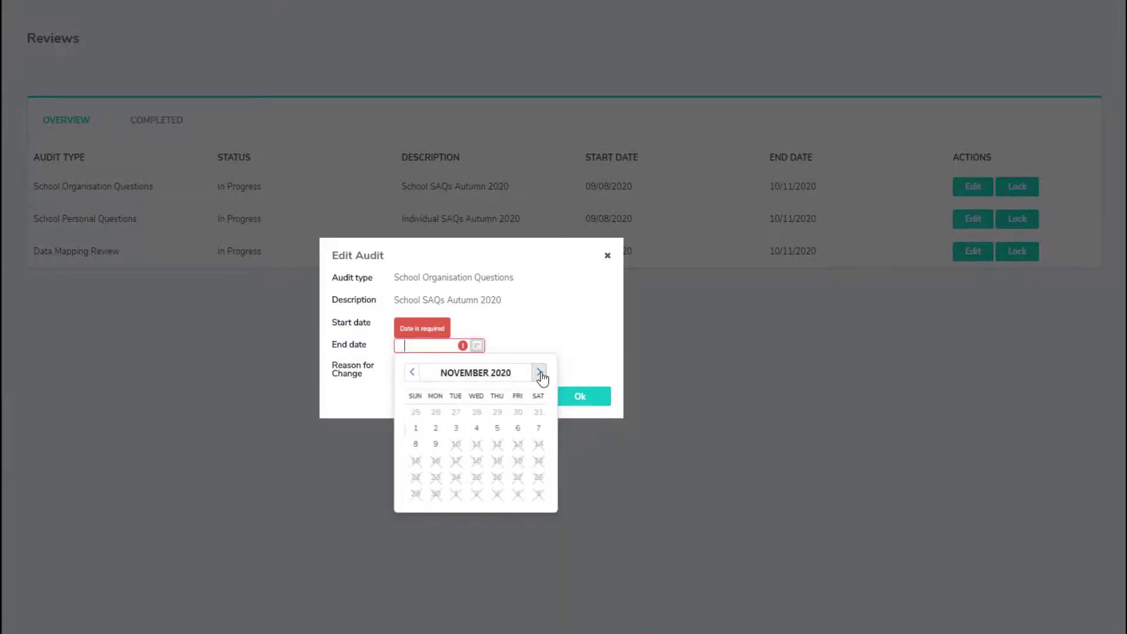
{"action": "left_click", "coordinate": [432, 444]}
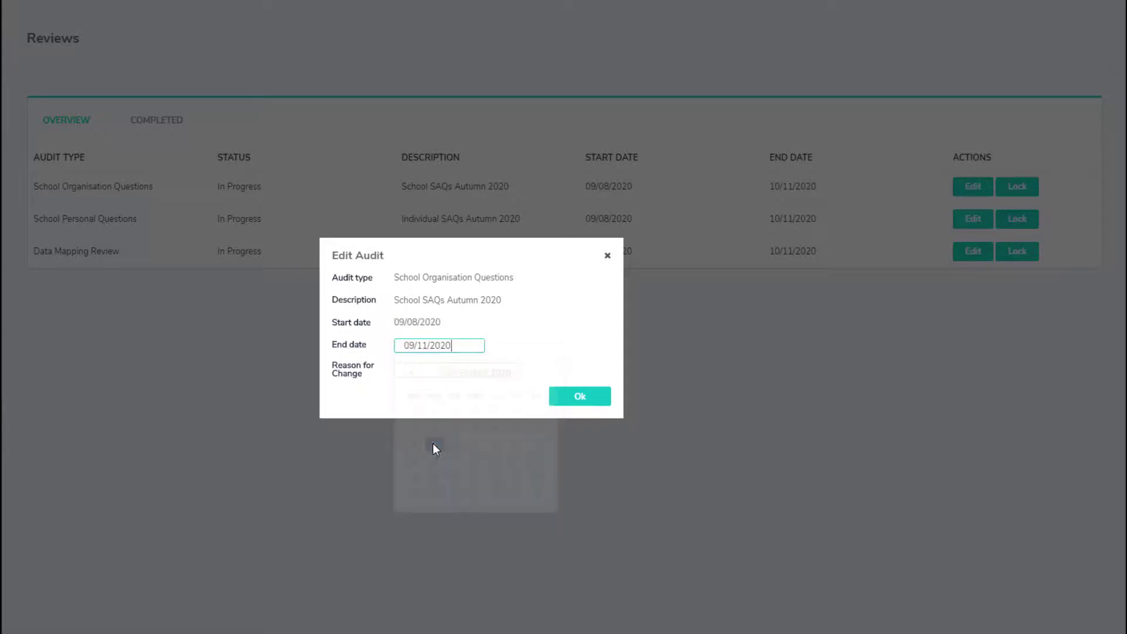
Step: Enter "Snow Day has forced the audit to be extended" as the reason for change and submit the audit edit
{"action": "left_click", "coordinate": [406, 370]}
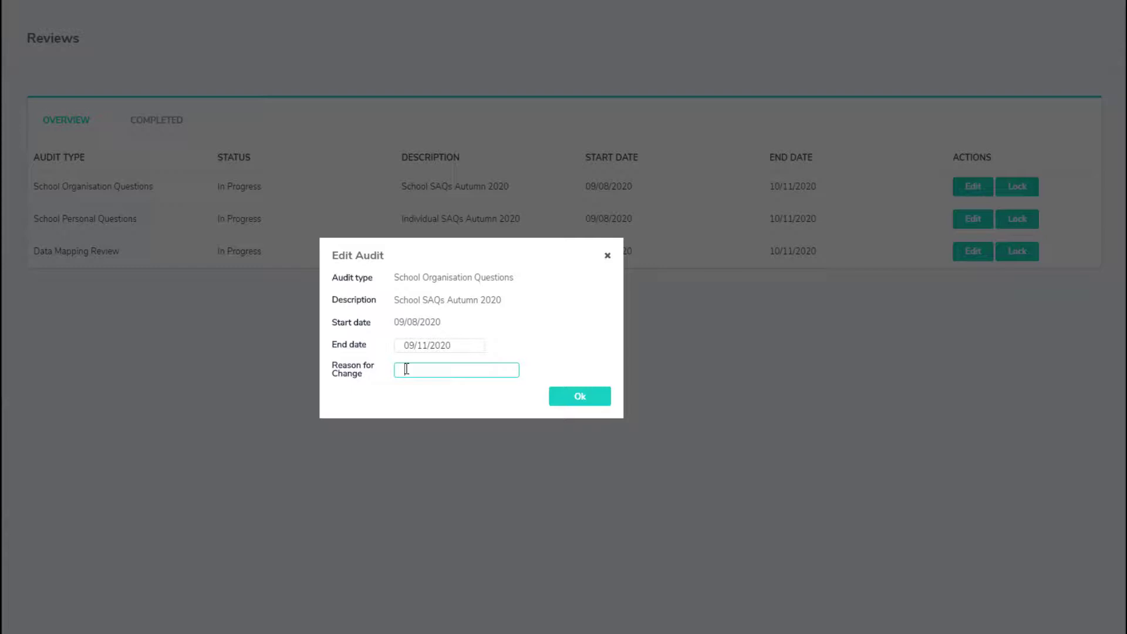
{"action": "type", "text": "Snow Day ha"}
{"action": "type", "text": "s forced "}
{"action": "type", "text": "the audit"}
{"action": "type", "text": " to be extended"}
{"action": "left_click", "coordinate": [580, 397]}
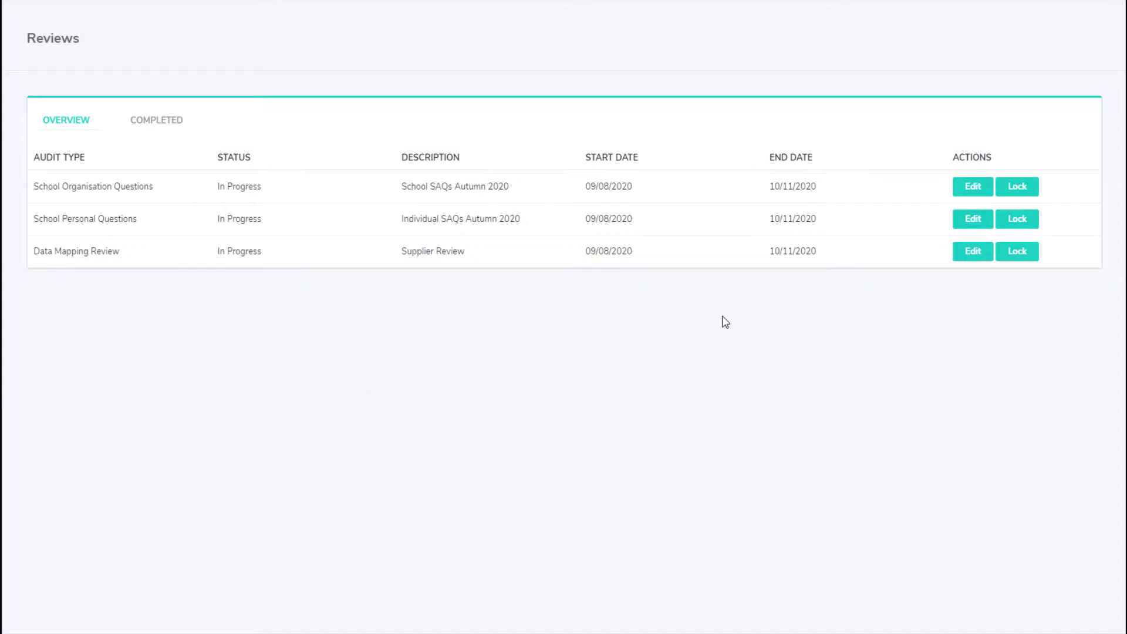
Step: Lock the School Organisation Questions audit and open its Close Audit form
{"action": "left_click", "coordinate": [1024, 190]}
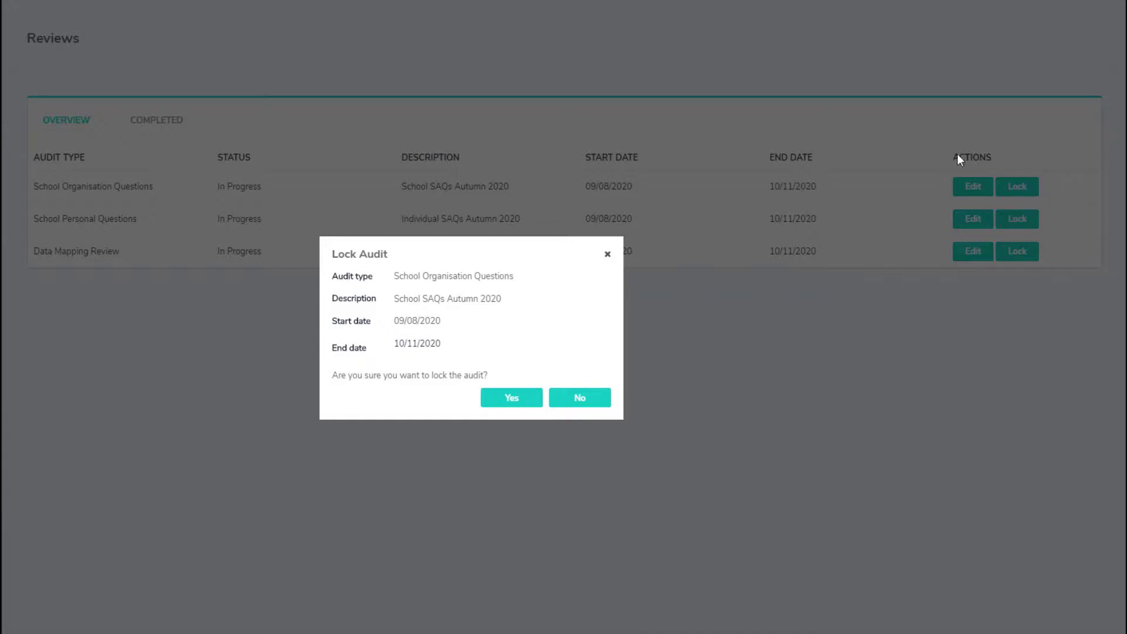
{"action": "left_click", "coordinate": [512, 399]}
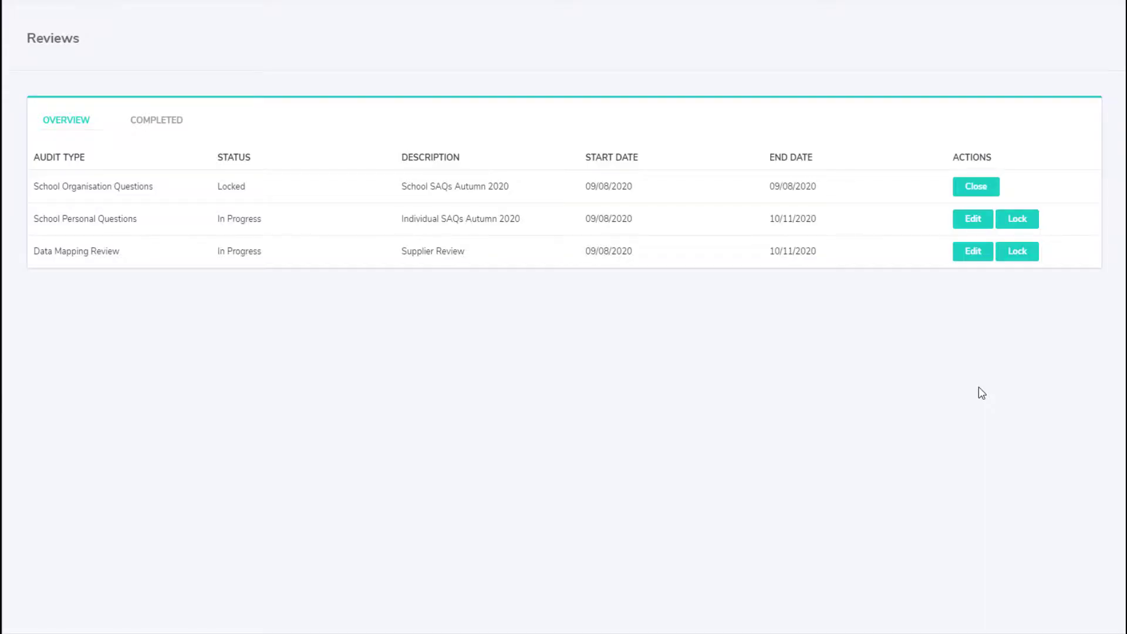
{"action": "left_click", "coordinate": [985, 196]}
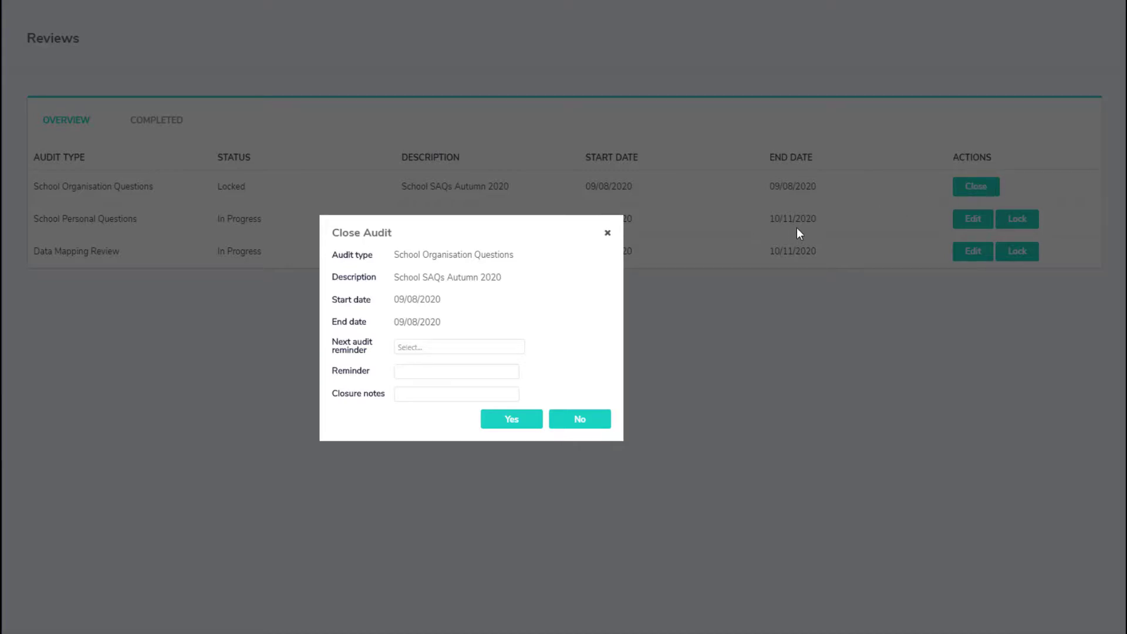
Step: Enter the closure notes "Acceptable Use Policy needs to be amended" and set the next audit reminder to 3 months
{"action": "left_click", "coordinate": [422, 393]}
{"action": "type", "text": "Policy needs to be amended"}
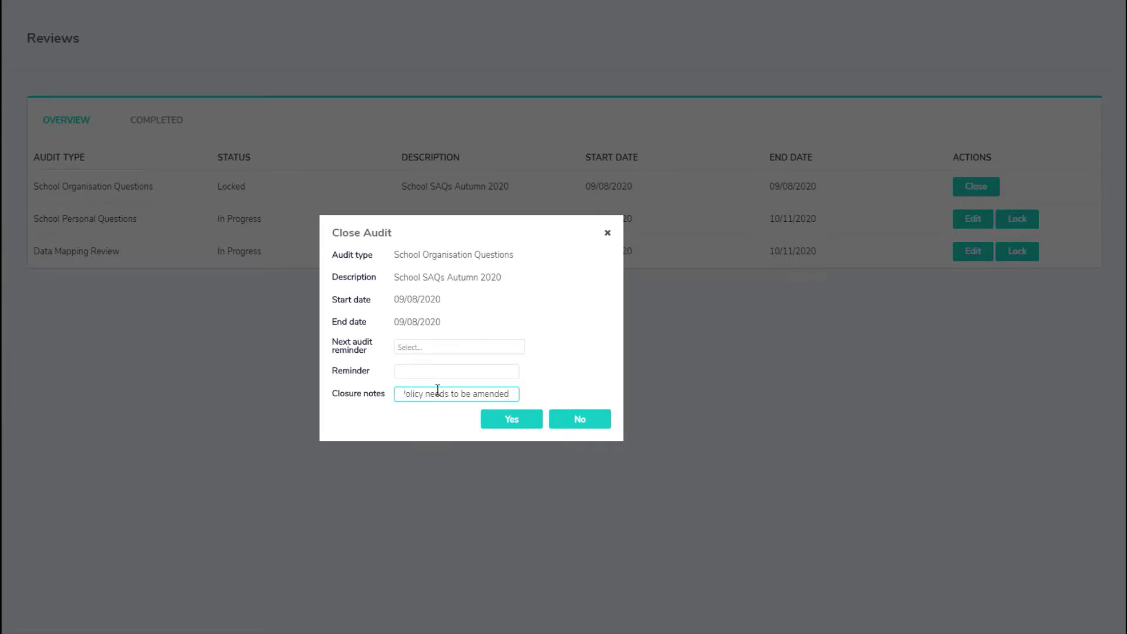
{"action": "key", "text": "Home"}
{"action": "left_click", "coordinate": [444, 348]}
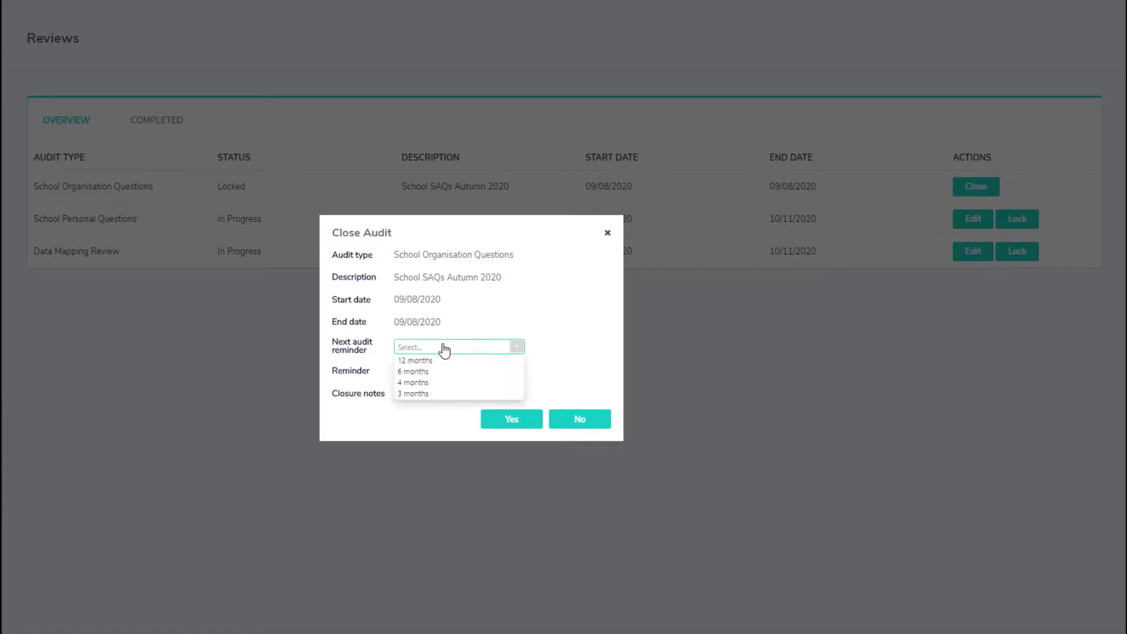
{"action": "left_click", "coordinate": [416, 394]}
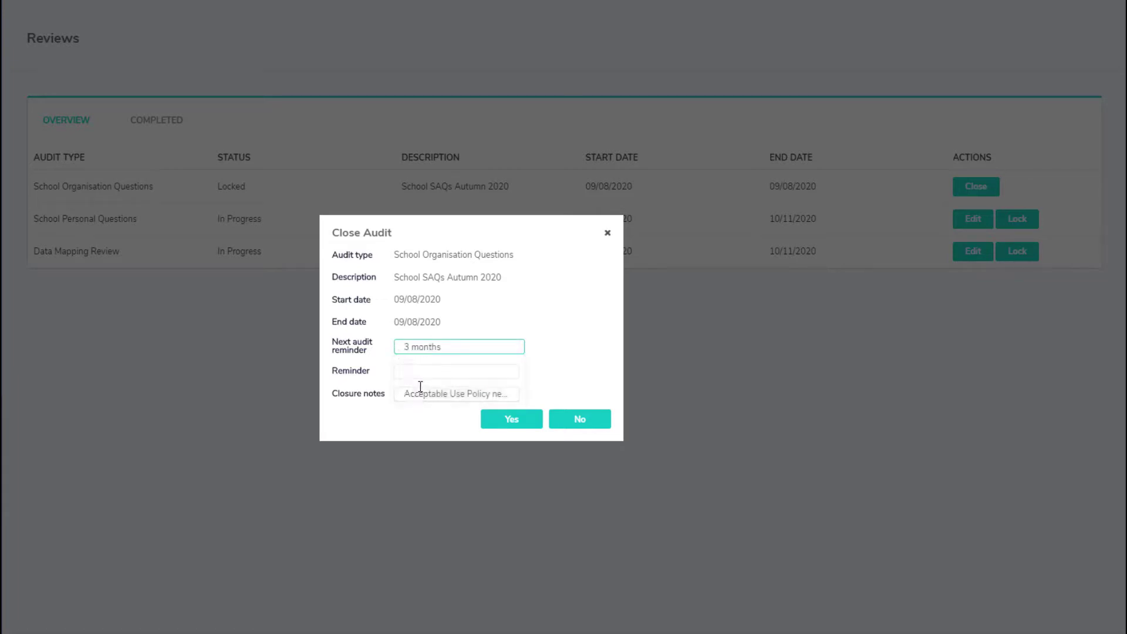
{"action": "left_click", "coordinate": [428, 372]}
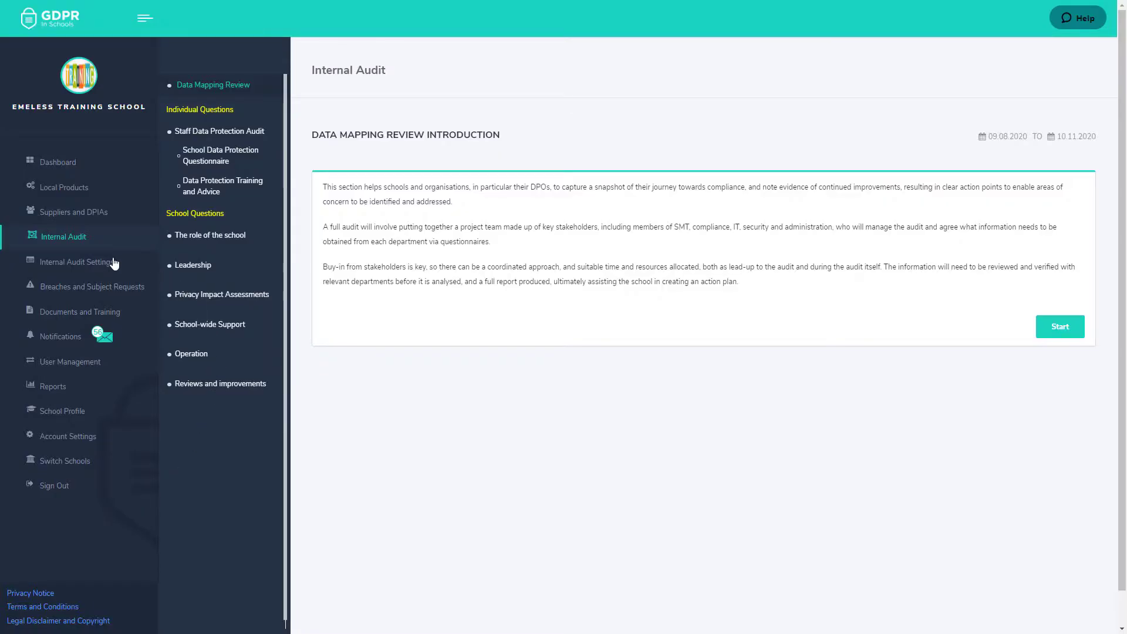
Step: View the completed reviews in the internal audit settings and expand the Individual SAQs Autumn 2020 section details
{"action": "left_click", "coordinate": [107, 264]}
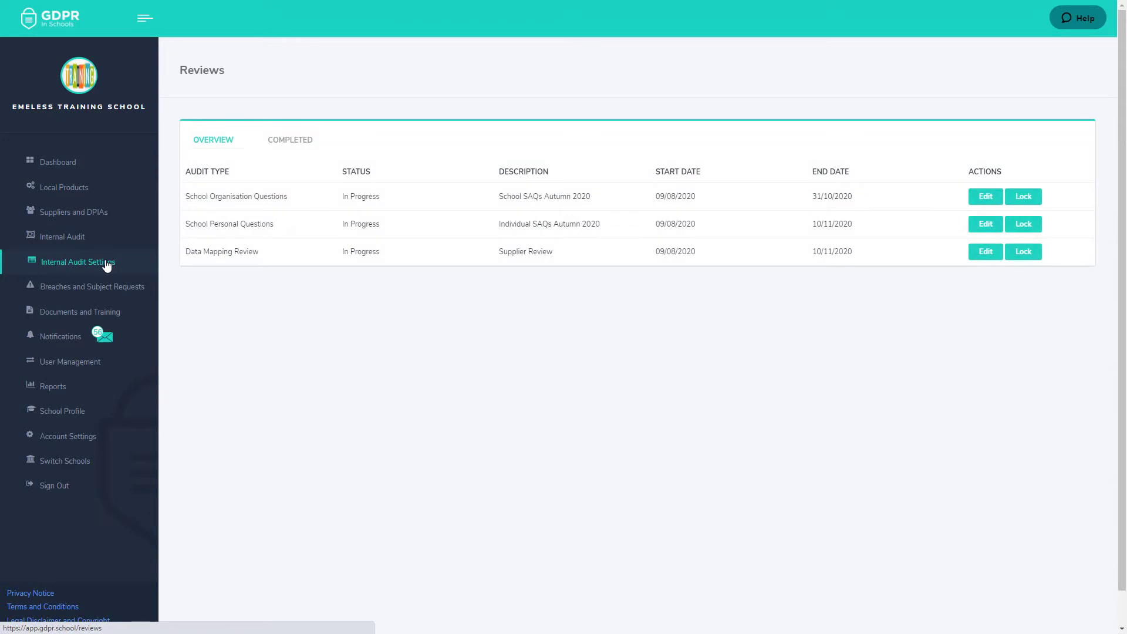
{"action": "left_click", "coordinate": [295, 144]}
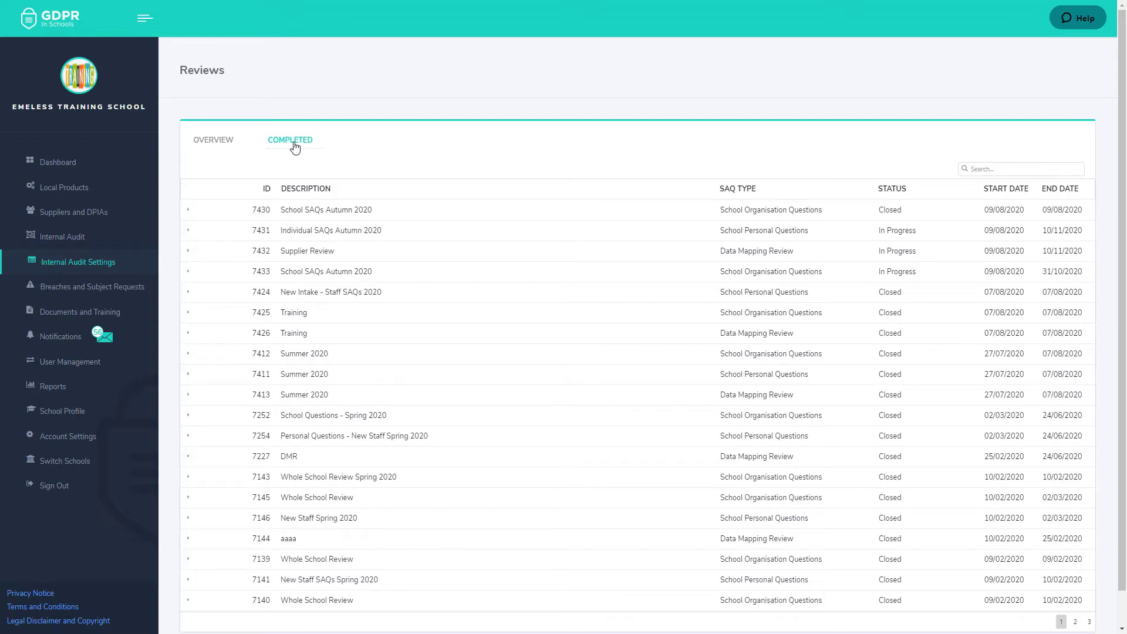
{"action": "left_click", "coordinate": [189, 232]}
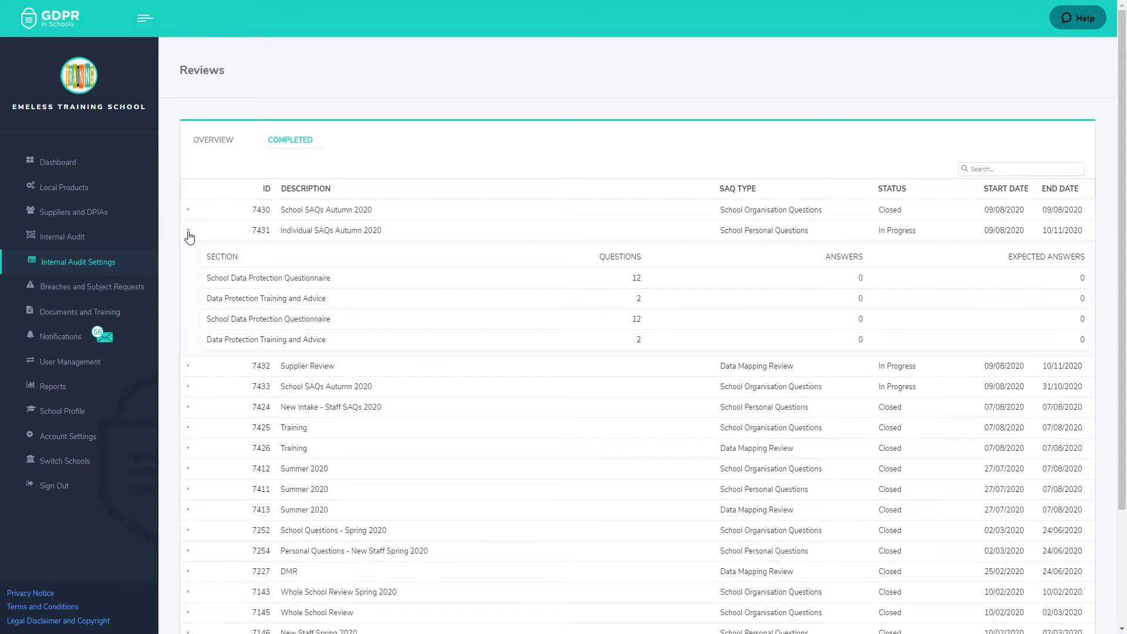